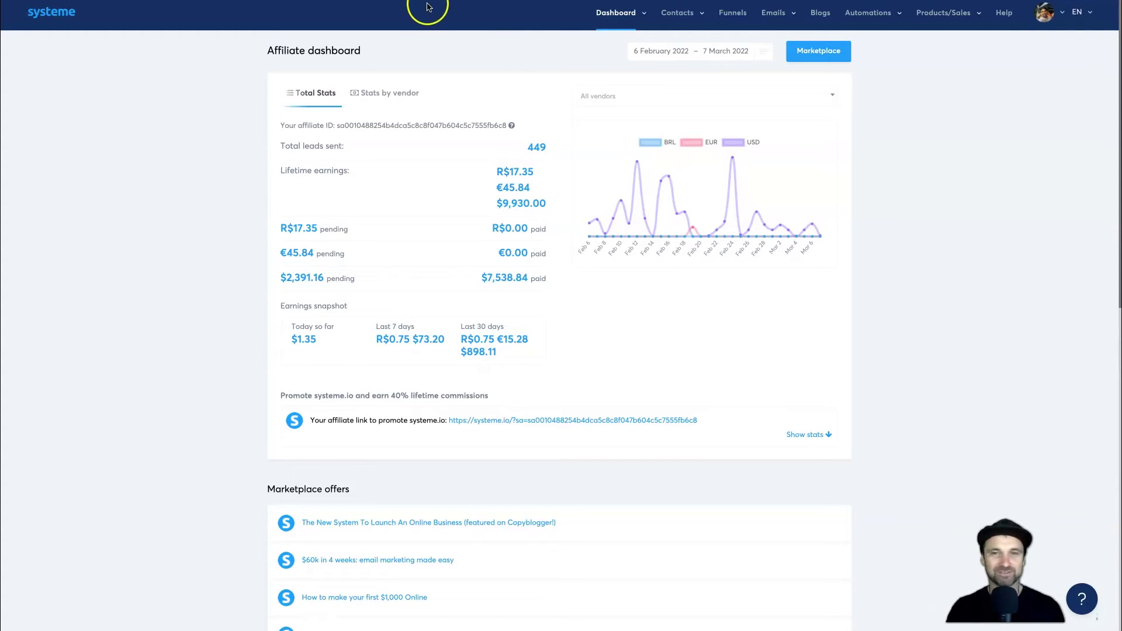
# - Open [SHARE] Affiliate Funnel from the Funnels list, preview its squeeze page, and close the preview
pyautogui.click(732, 13)
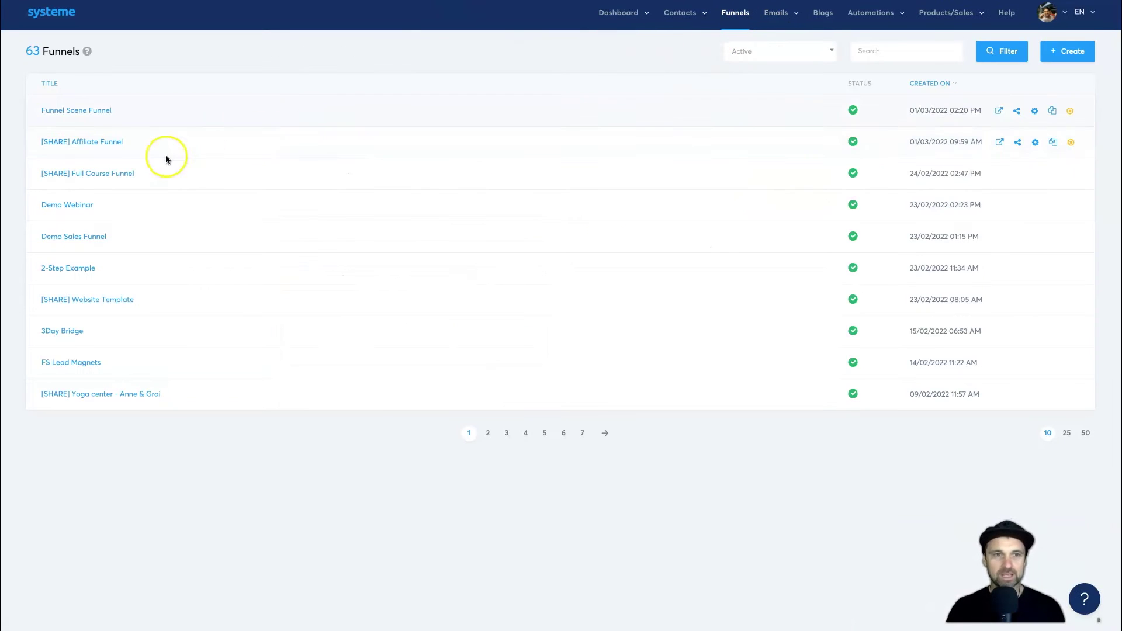
pyautogui.click(114, 145)
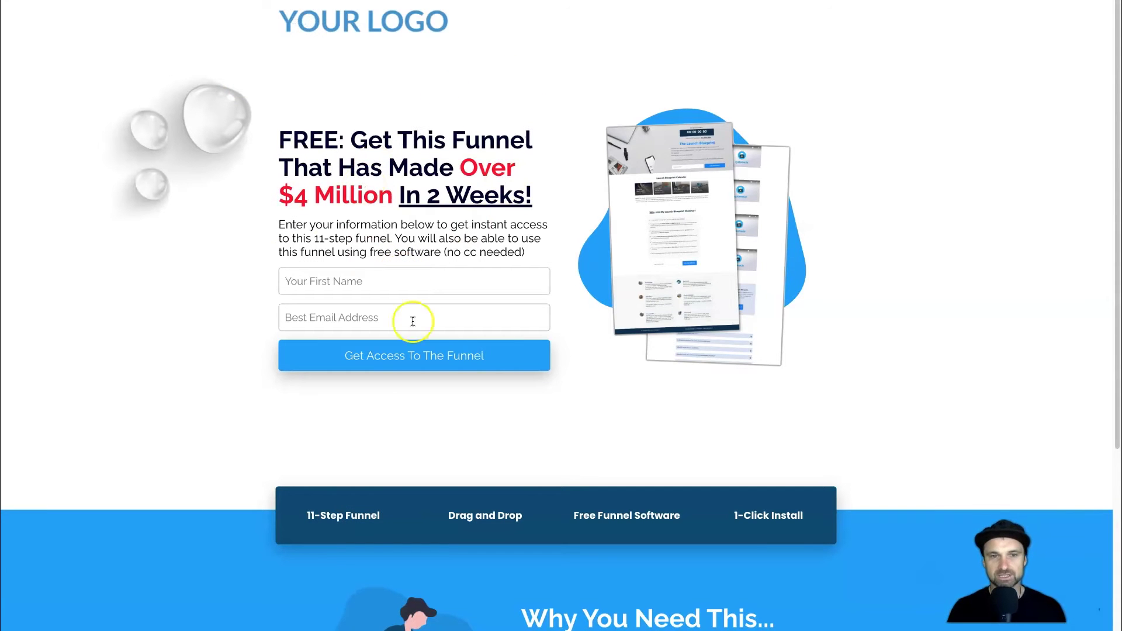
pyautogui.hotkey('ctrl', 'w')
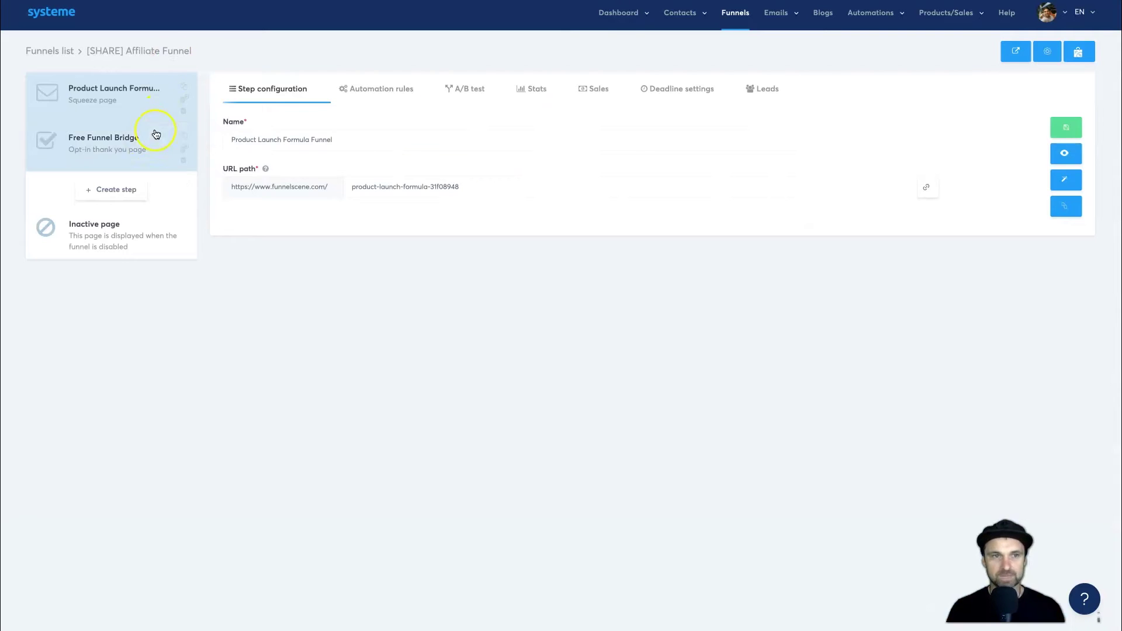
# - Preview the Free Funnel Bridge thank-you page, then reselect the Product Launch Formula step
pyautogui.click(142, 142)
pyautogui.click(1067, 154)
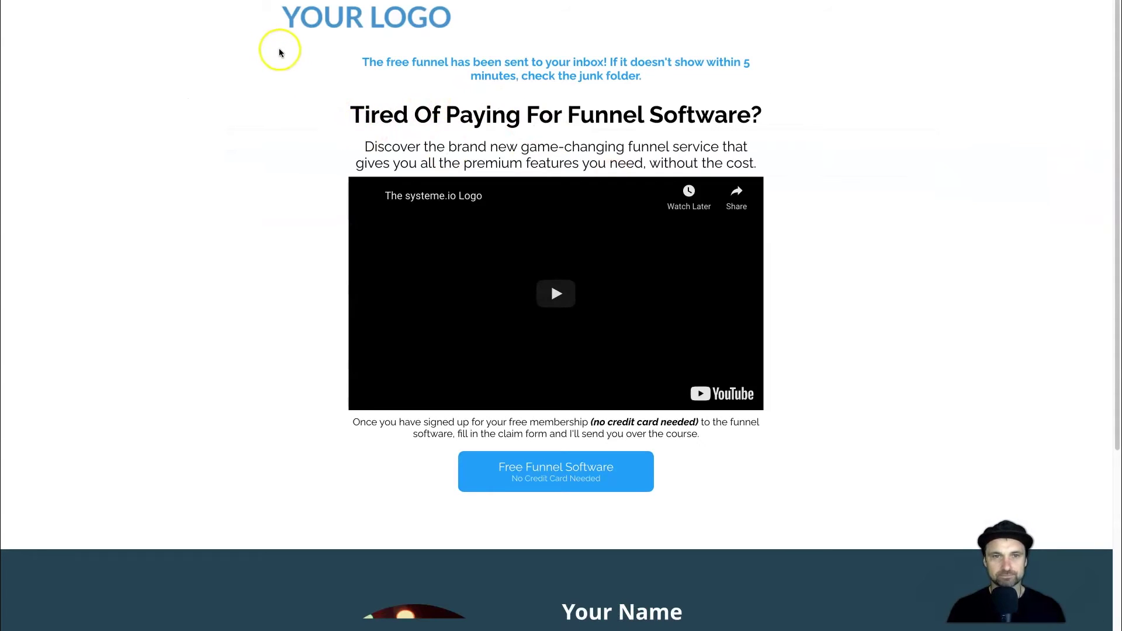
pyautogui.hotkey('ctrl', 'a')
pyautogui.click(783, 512)
pyautogui.scroll(-5, 783, 512)
pyautogui.scroll(5, 750, 380)
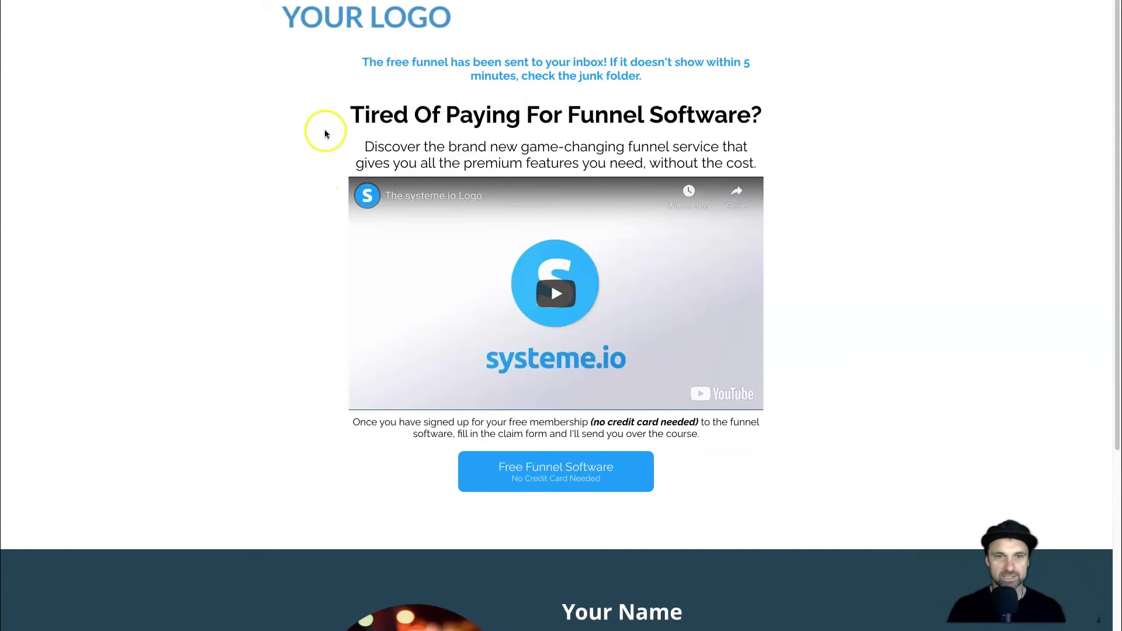
pyautogui.scroll(-5, 416, 229)
pyautogui.scroll(5, 334, 106)
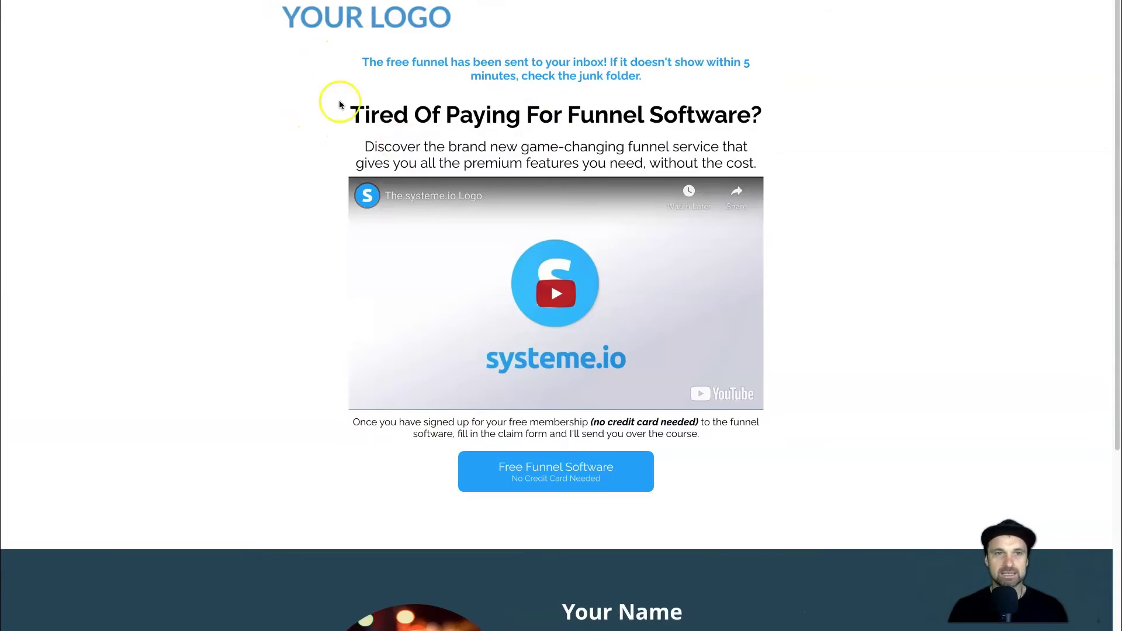
pyautogui.click(258, 32)
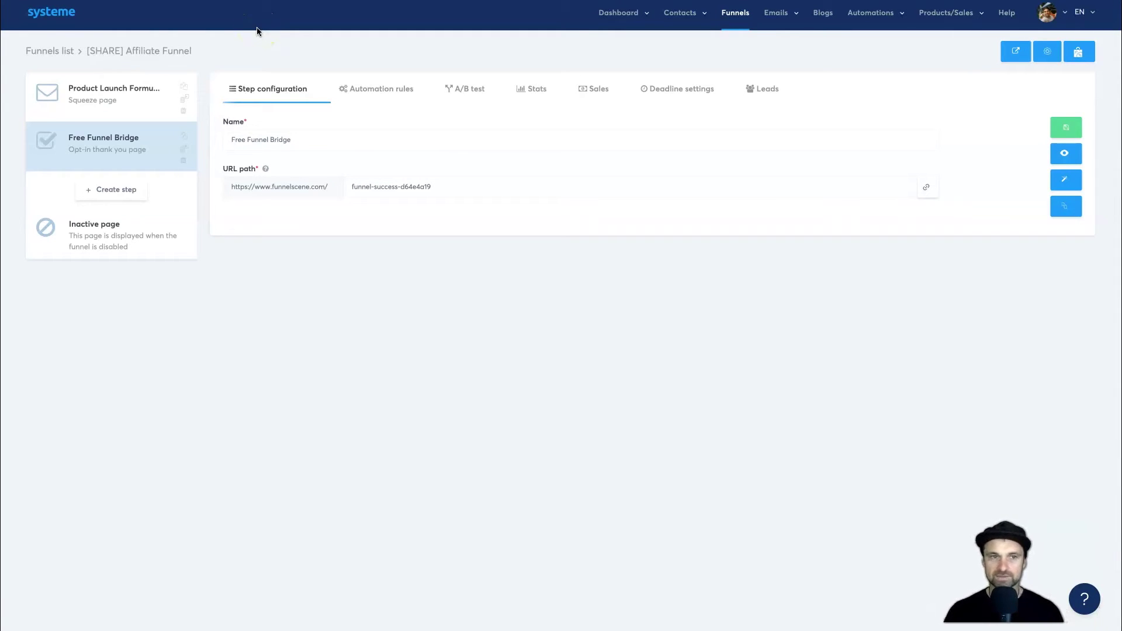
pyautogui.click(133, 99)
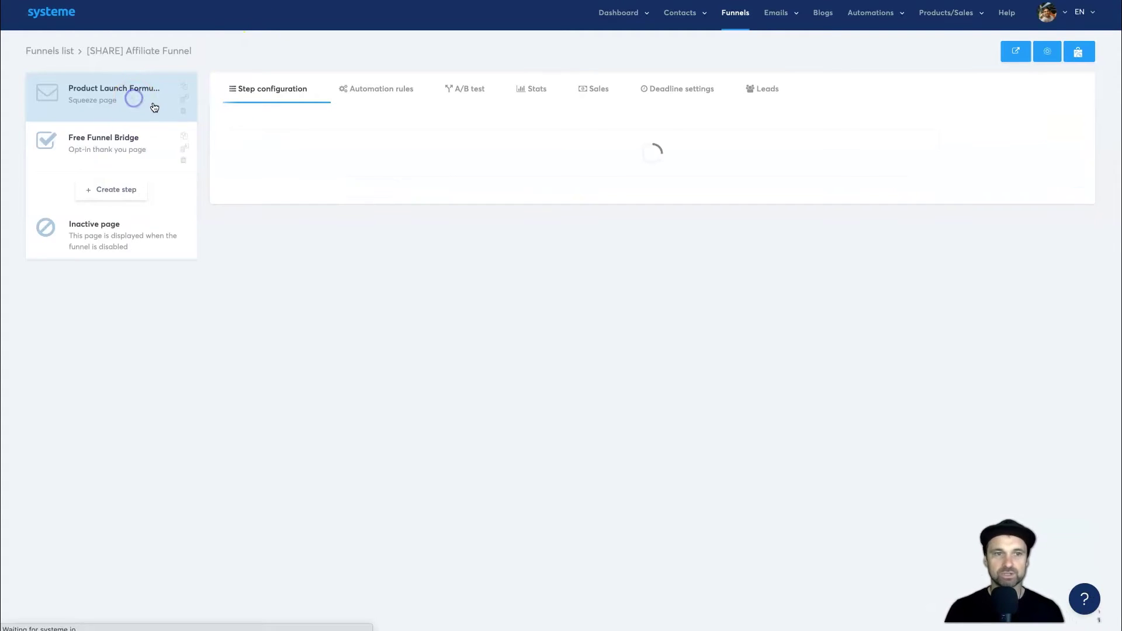
# - Return to the funnels list and open sharing for [SHARE] Affiliate Funnel
pyautogui.click(56, 51)
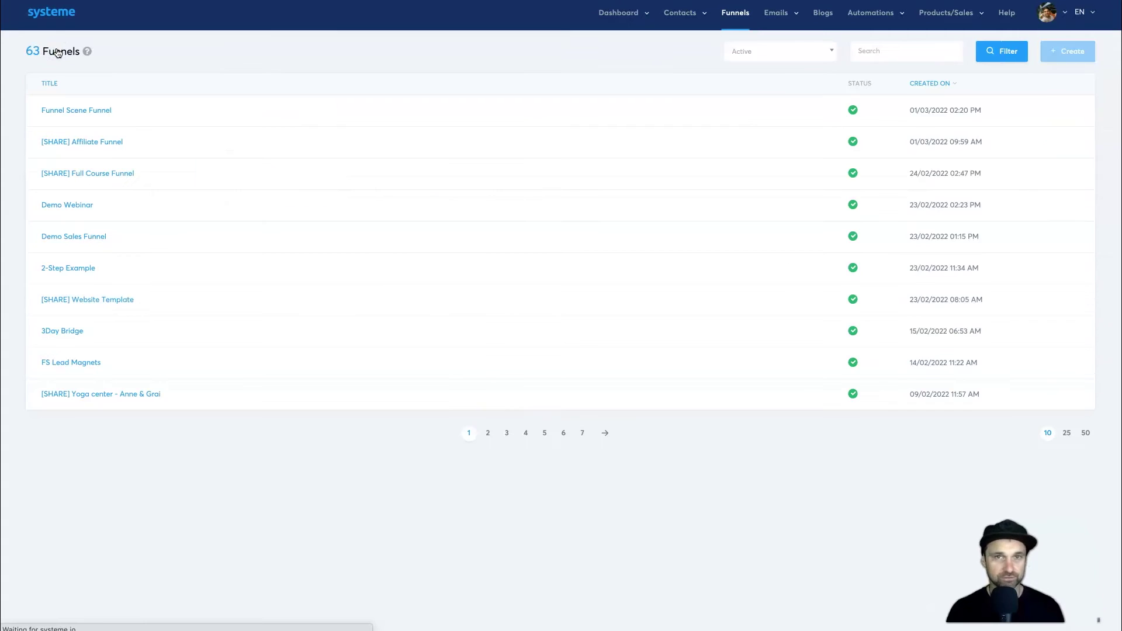
pyautogui.moveTo(561, 140)
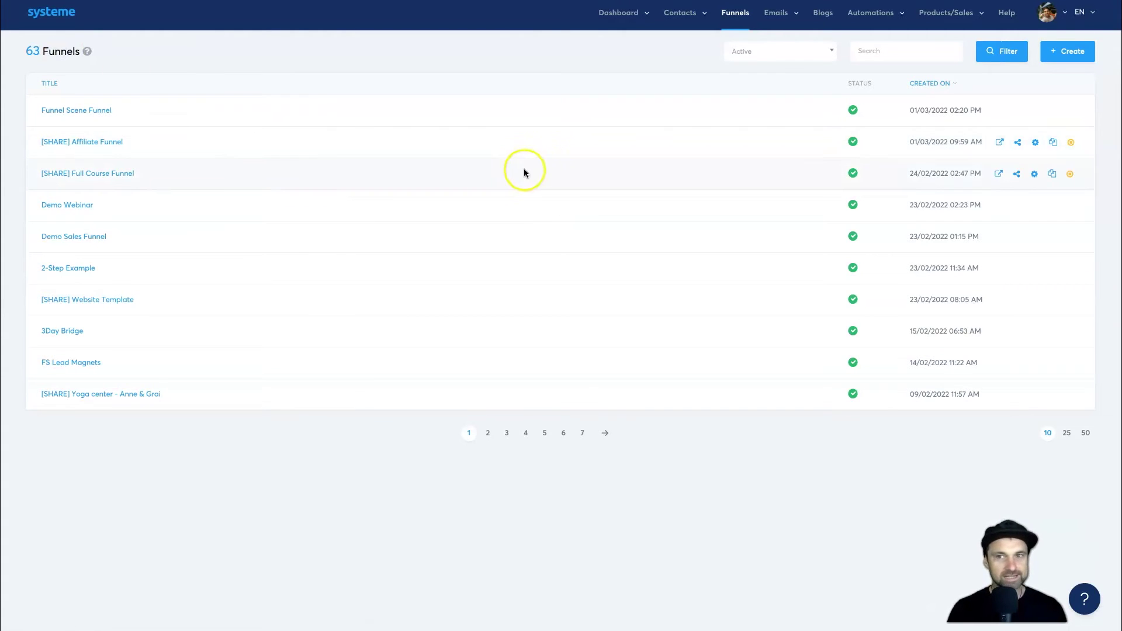
pyautogui.click(1020, 142)
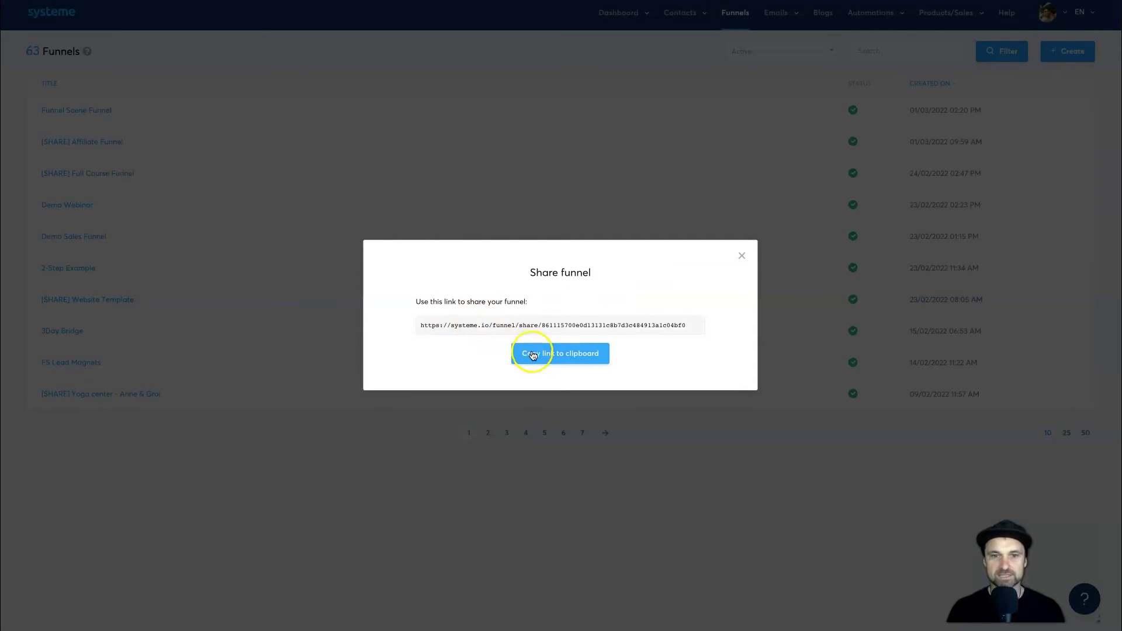
# - Copy the [SHARE] Affiliate Funnel share link to the clipboard
pyautogui.click(554, 353)
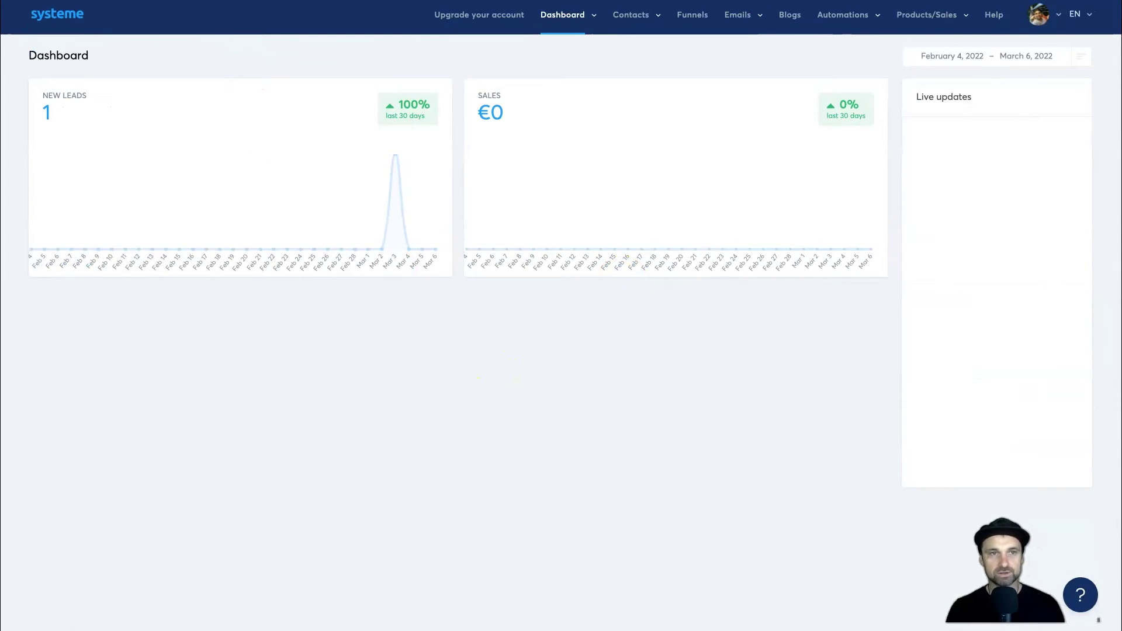
# - Load the copied share link in a new tab, which shows 'The funnel was added'
pyautogui.hotkey('ctrl', 't')
pyautogui.hotkey('ctrl', 'v')
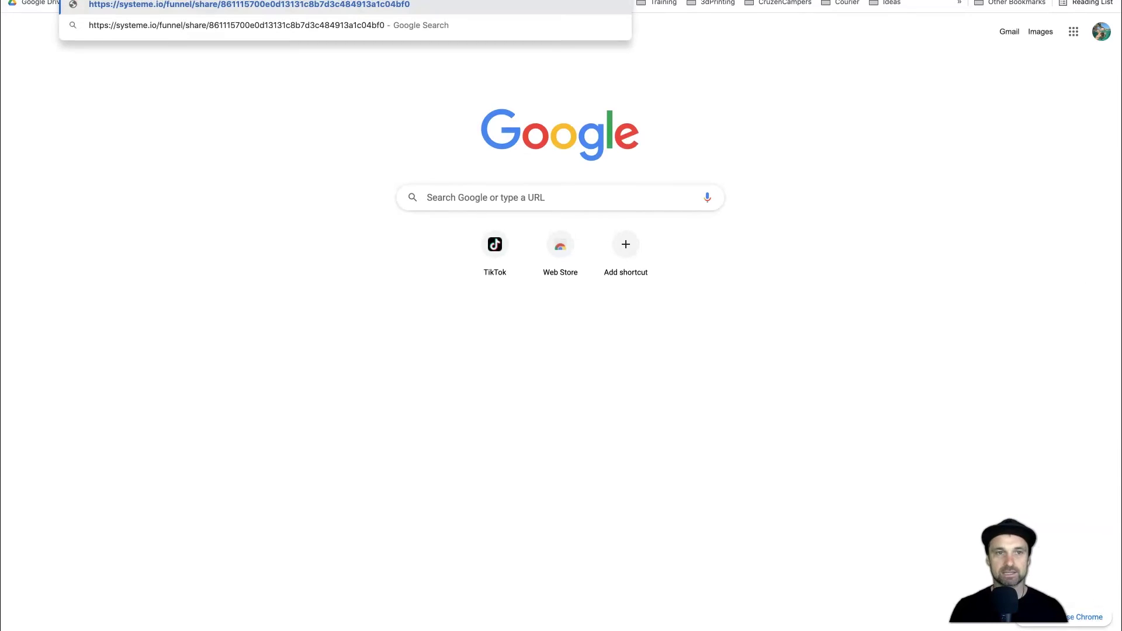
pyautogui.press('Return')
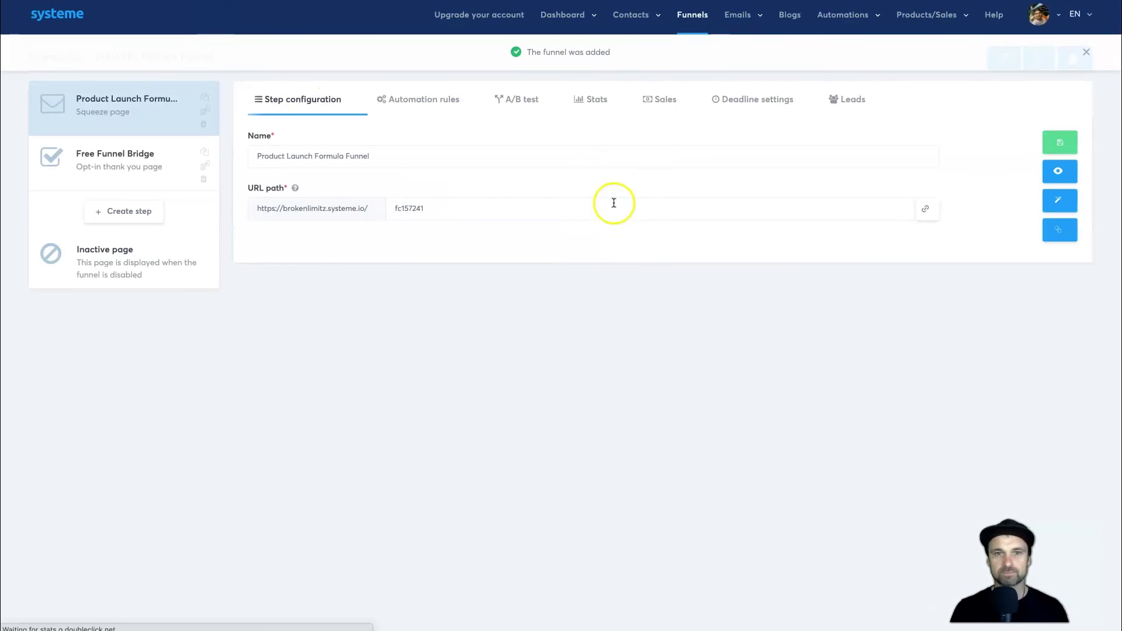
pyautogui.moveTo(532, 52); pyautogui.dragTo(613, 50)
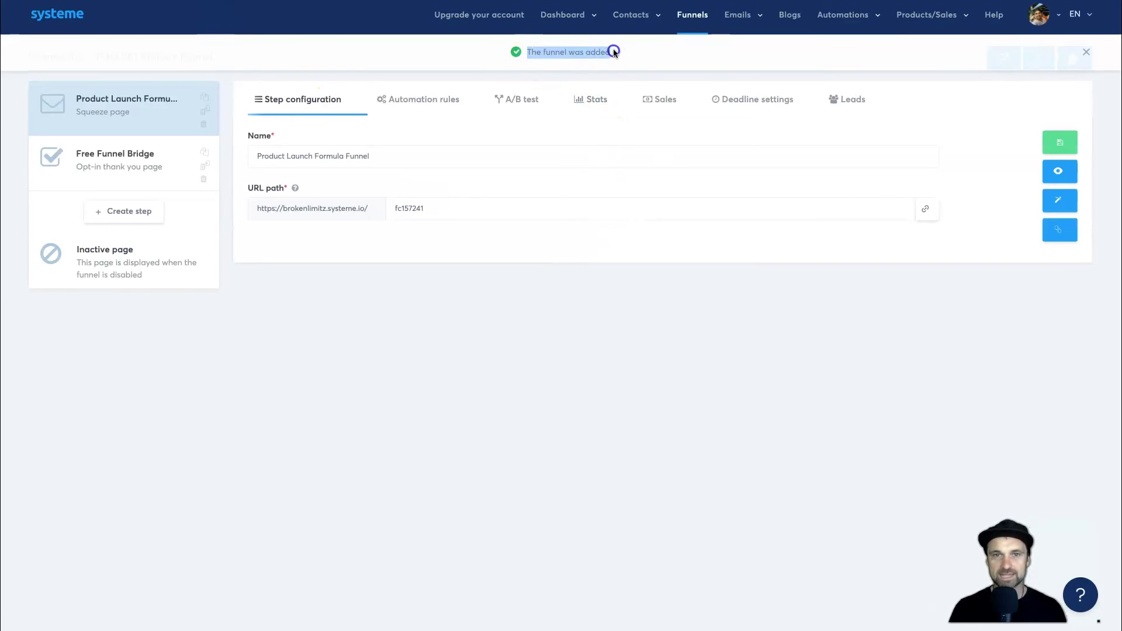
pyautogui.click(615, 50)
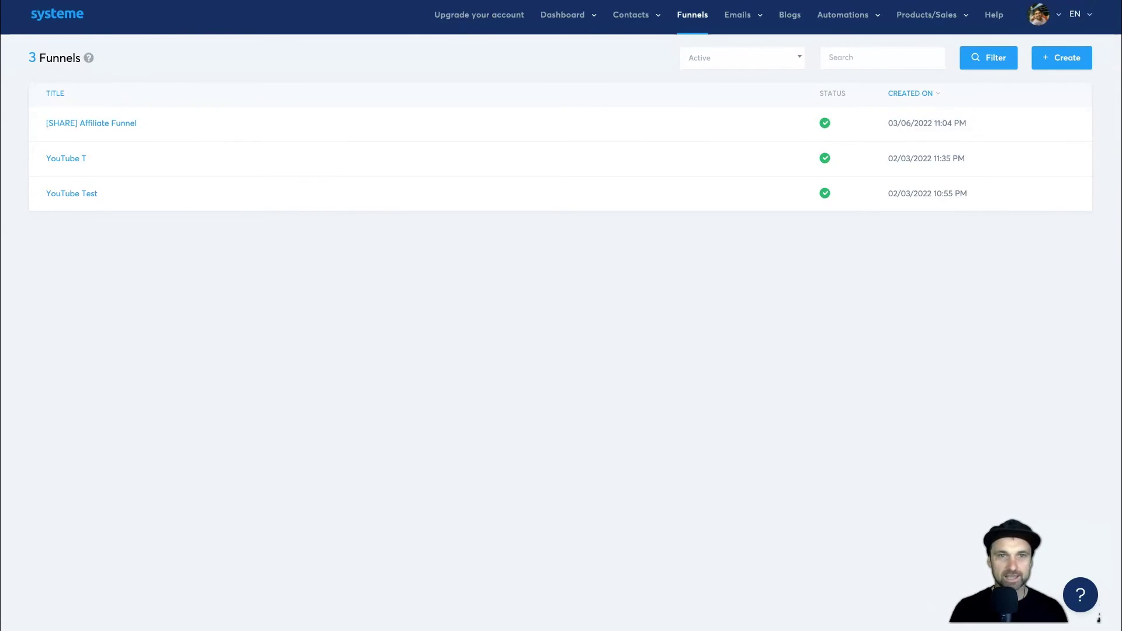
pyautogui.click(1114, 4)
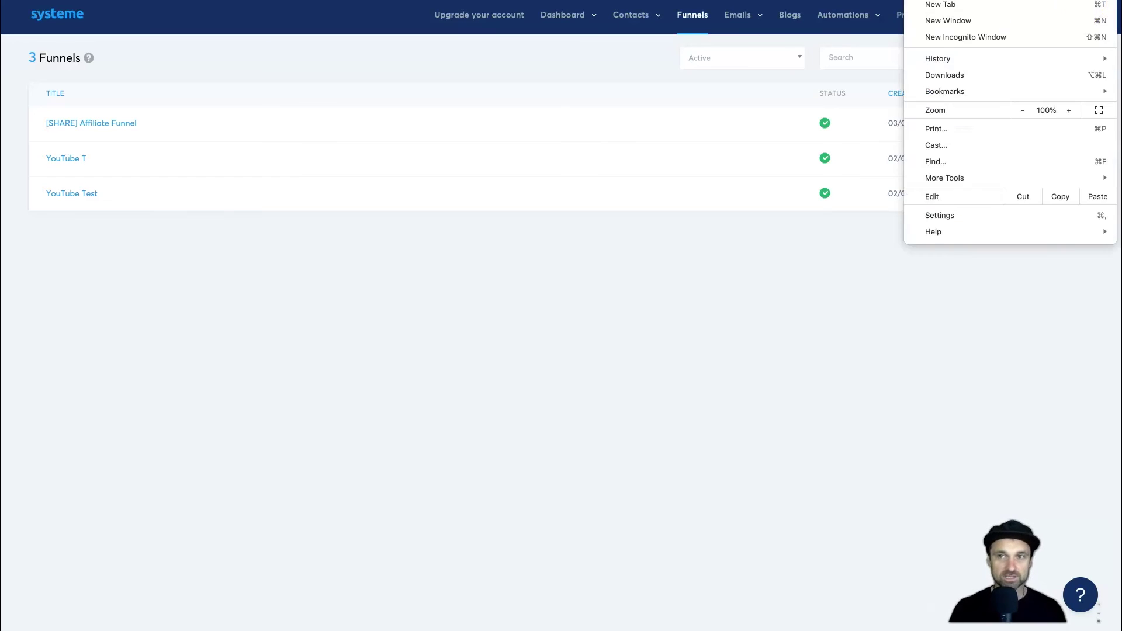
pyautogui.click(1052, 32)
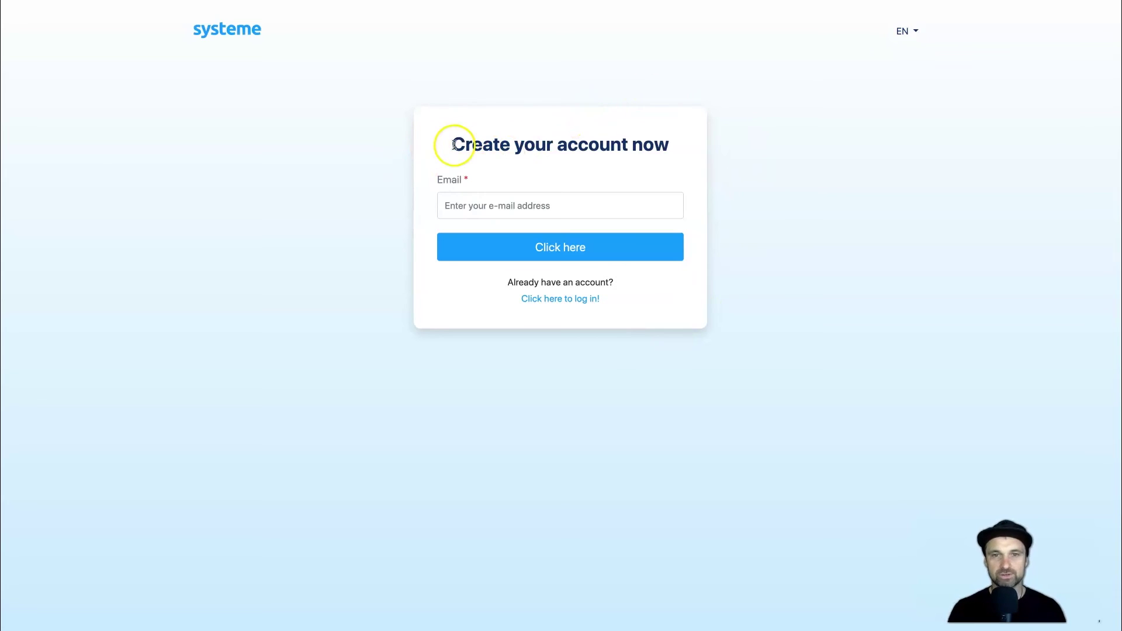
pyautogui.moveTo(452, 144); pyautogui.dragTo(675, 135)
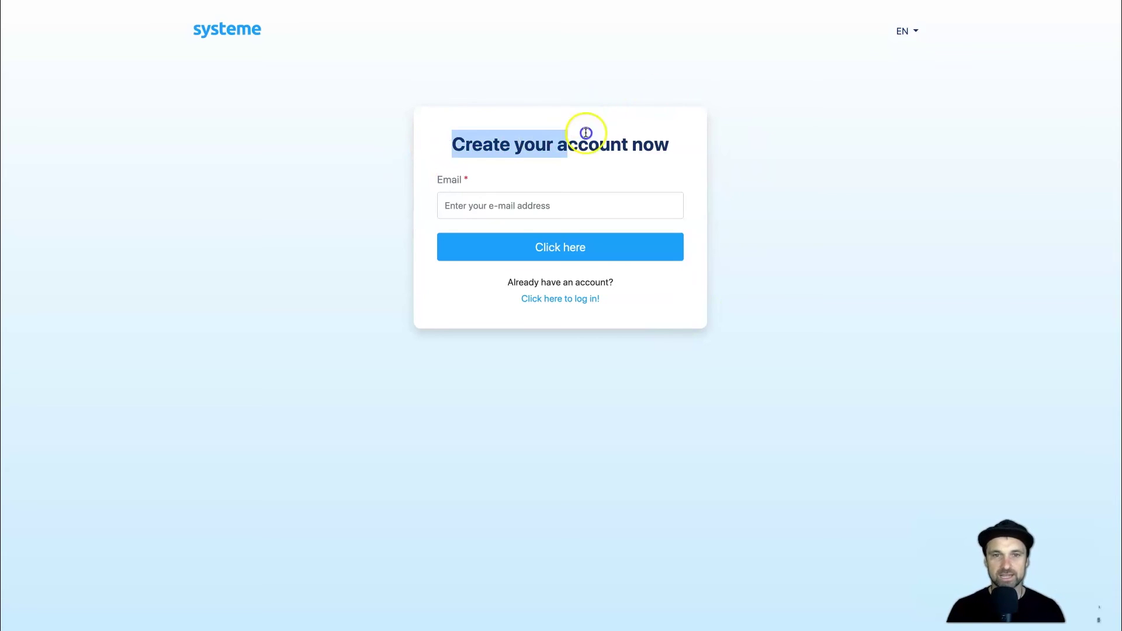
pyautogui.click(674, 136)
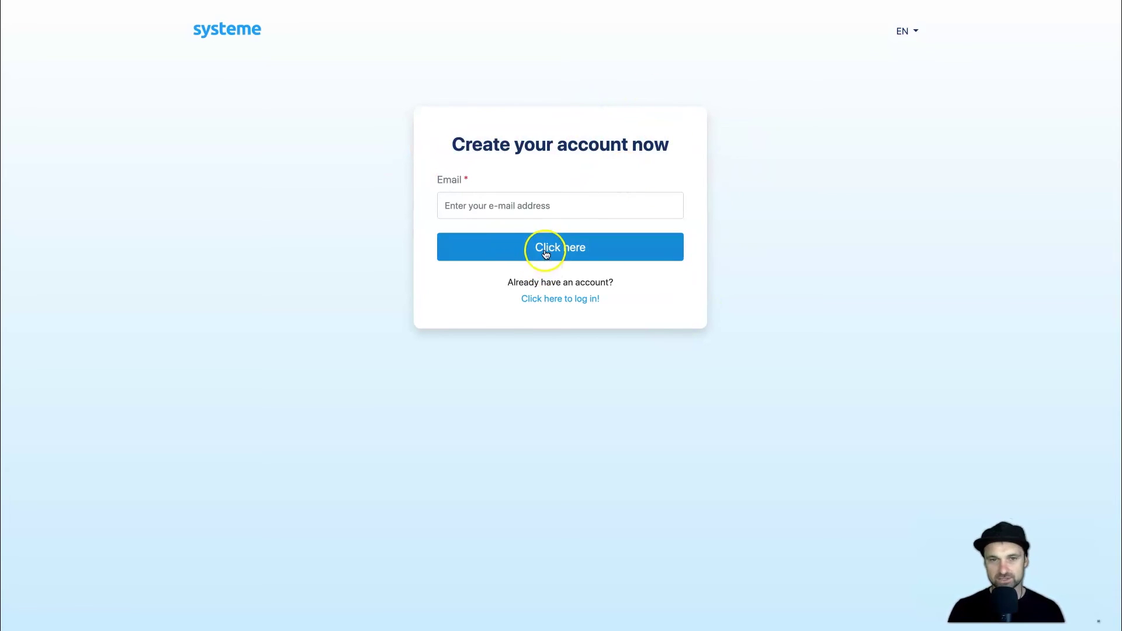